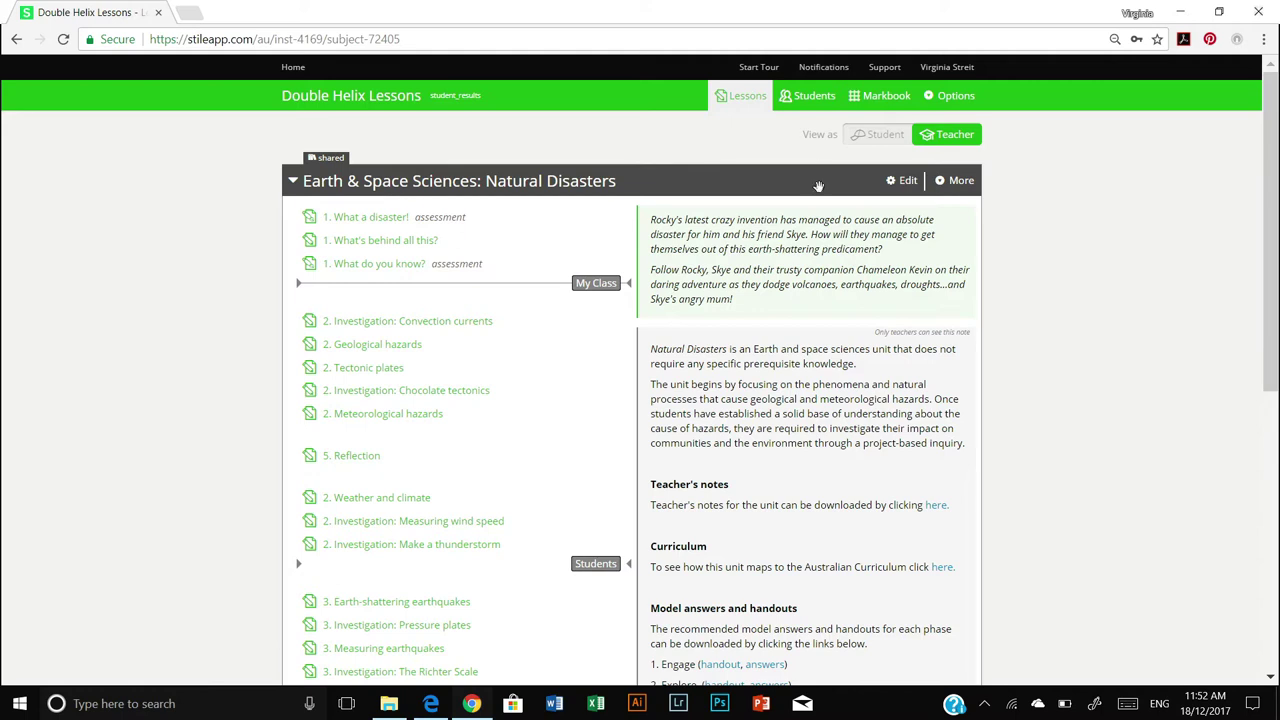
- Open the lesson "1. What a disaster!" and preview its content in the student view
left_click(349, 221)
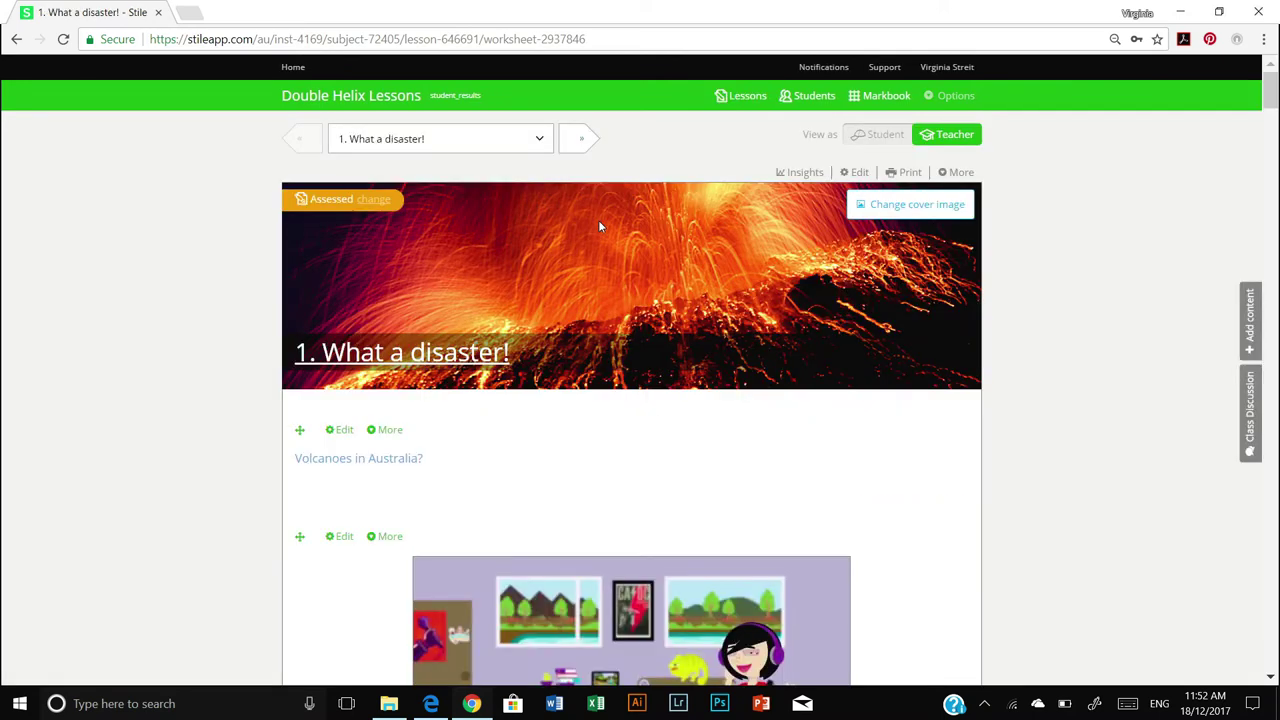
left_click(975, 135)
left_click(875, 136)
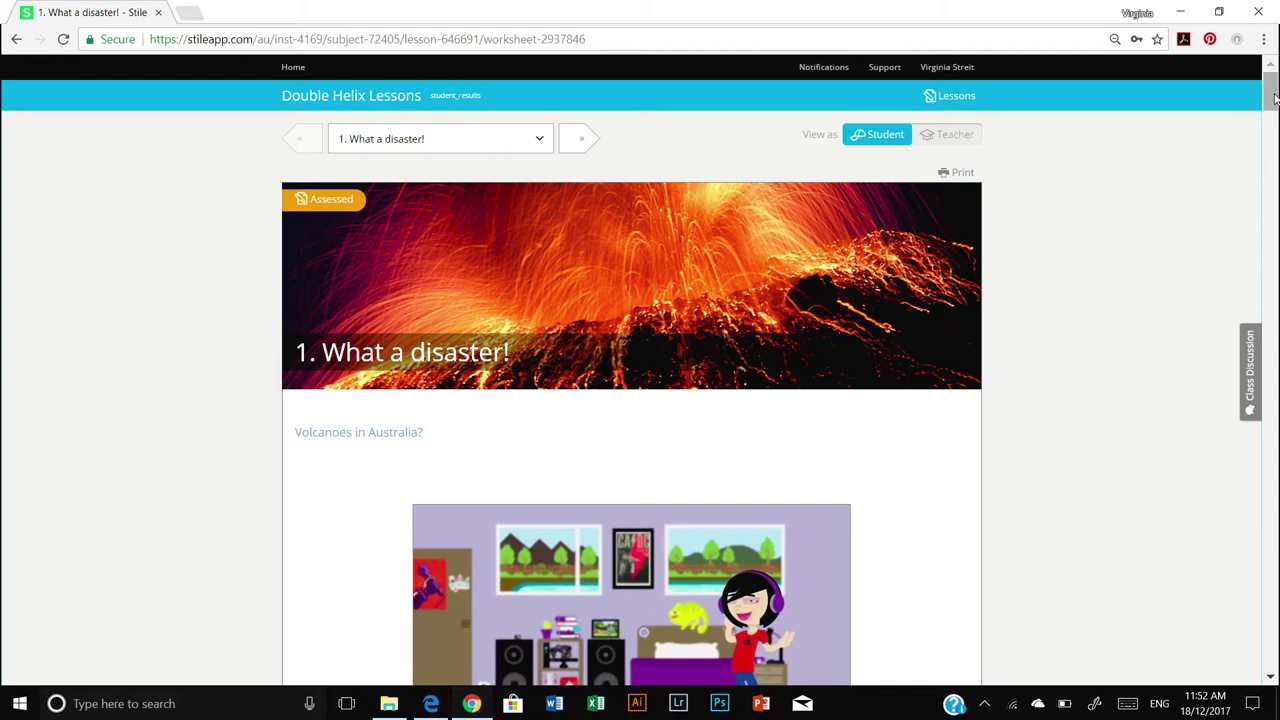
scroll(824, 176, "down", 3)
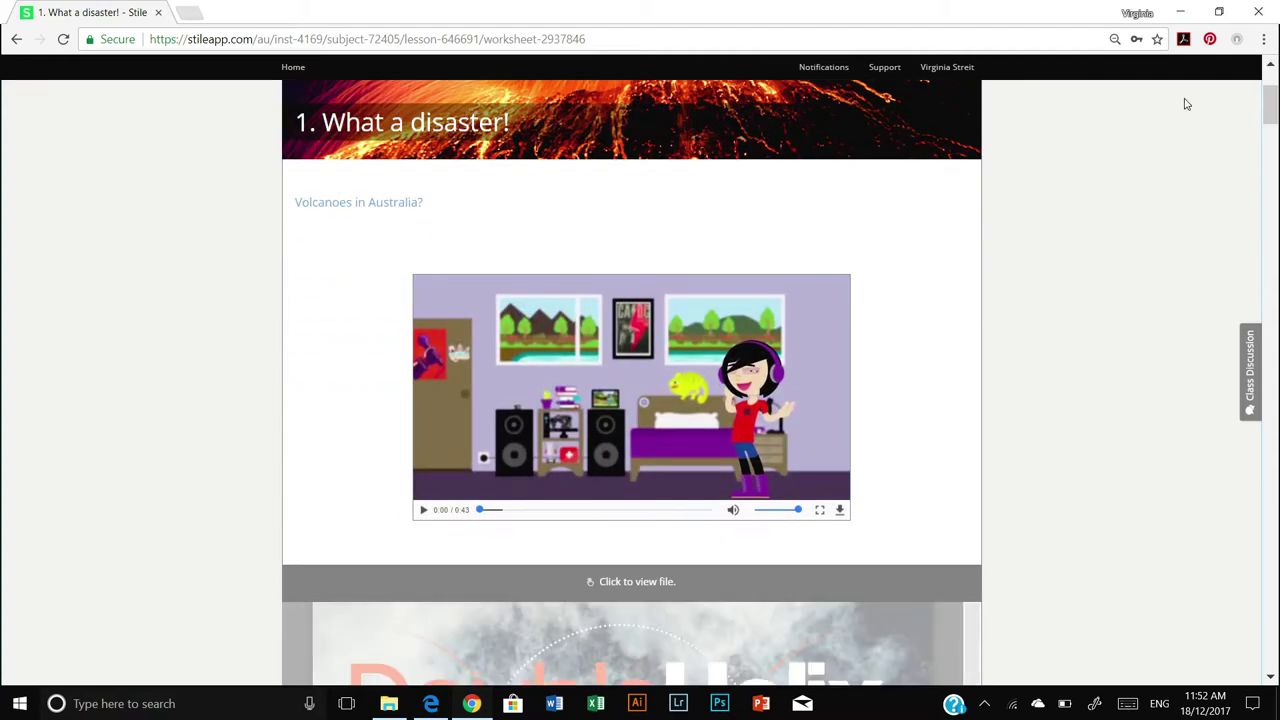
left_click_drag(1270, 114, 1270, 94)
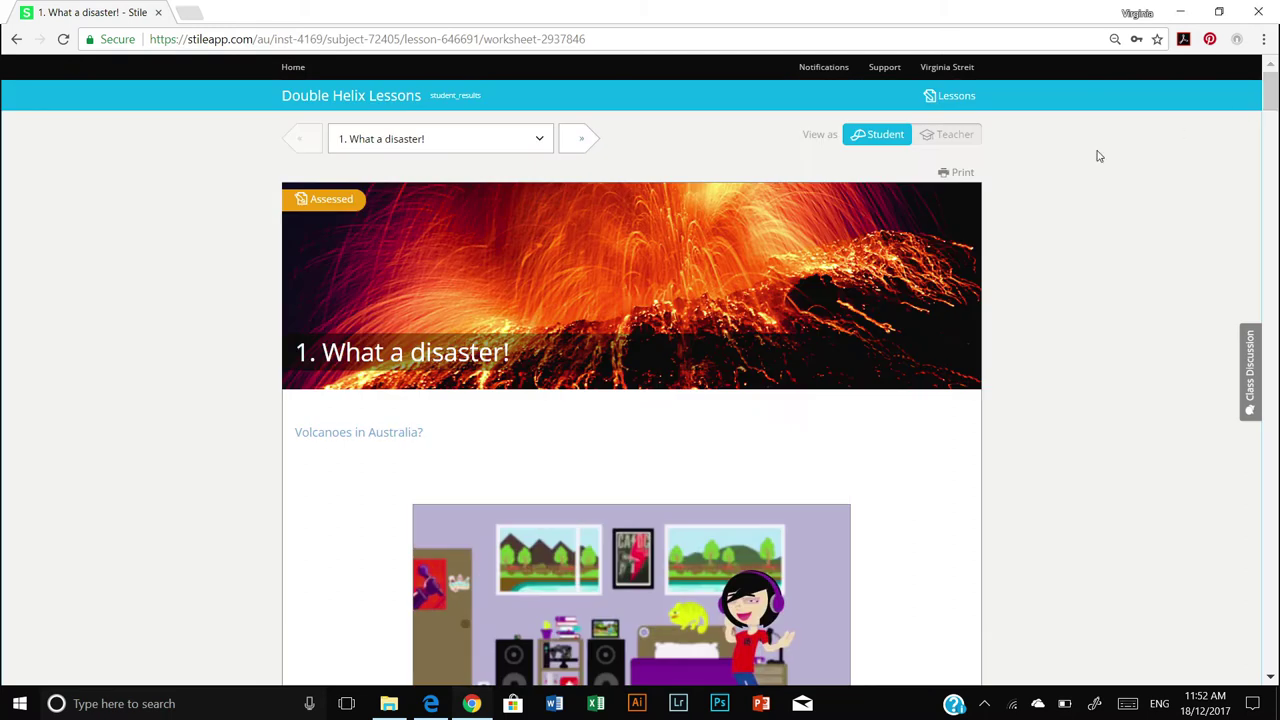
- Return to the teacher view, append "Well, yes there are!" to the "Volcanoes in Australia?" text, show its narration options and finish editing
left_click(947, 136)
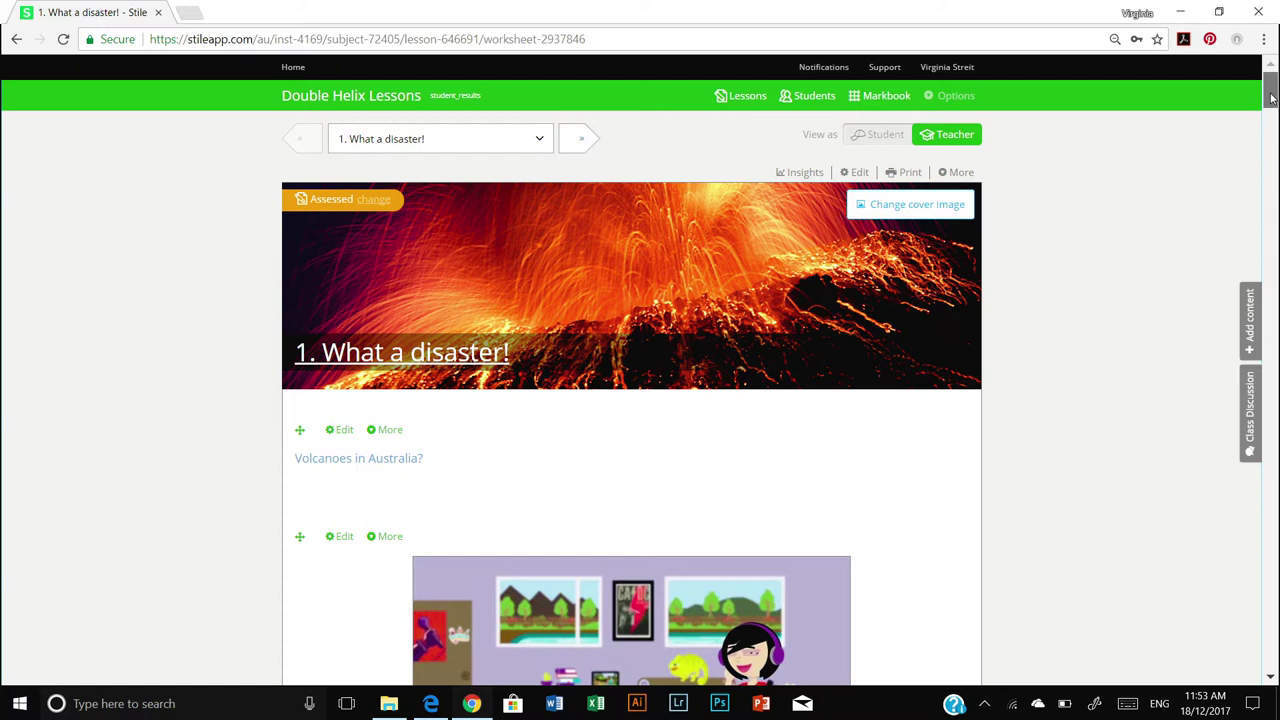
scroll(1268, 104, "down", 1)
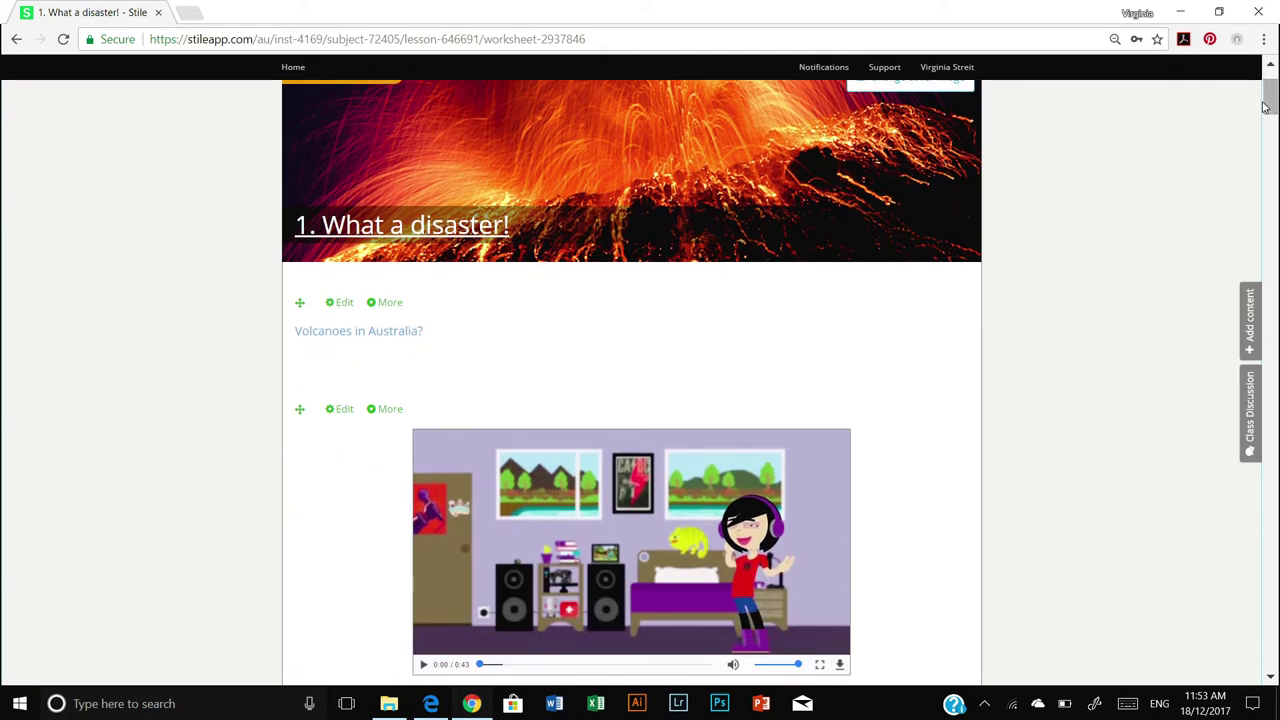
left_click(341, 303)
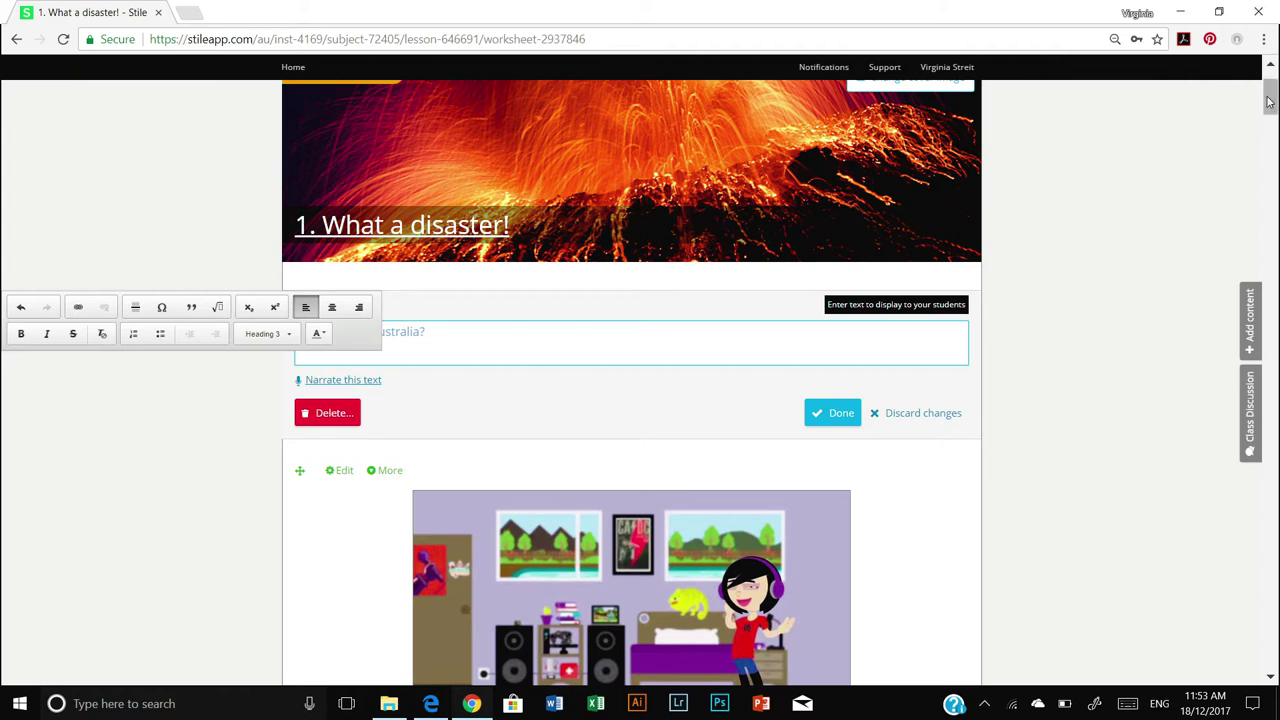
left_click_drag(1270, 100, 1272, 112)
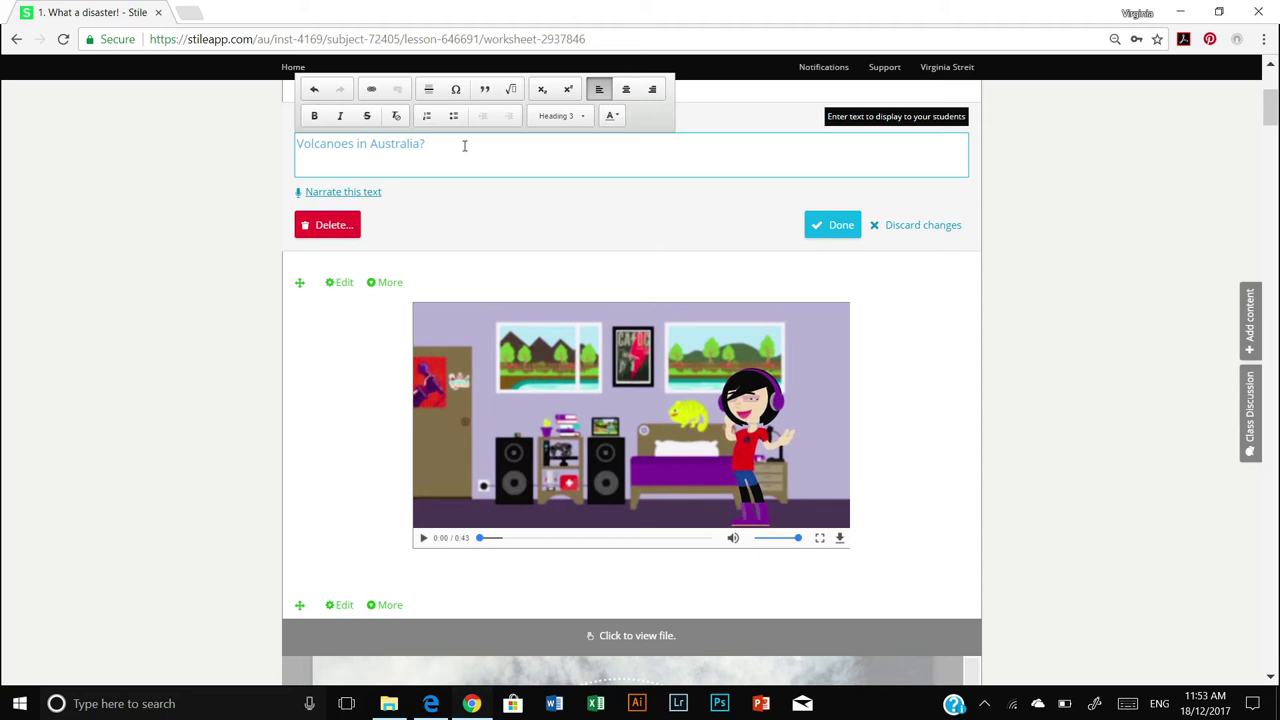
type("Well, yes there are!")
left_click(365, 194)
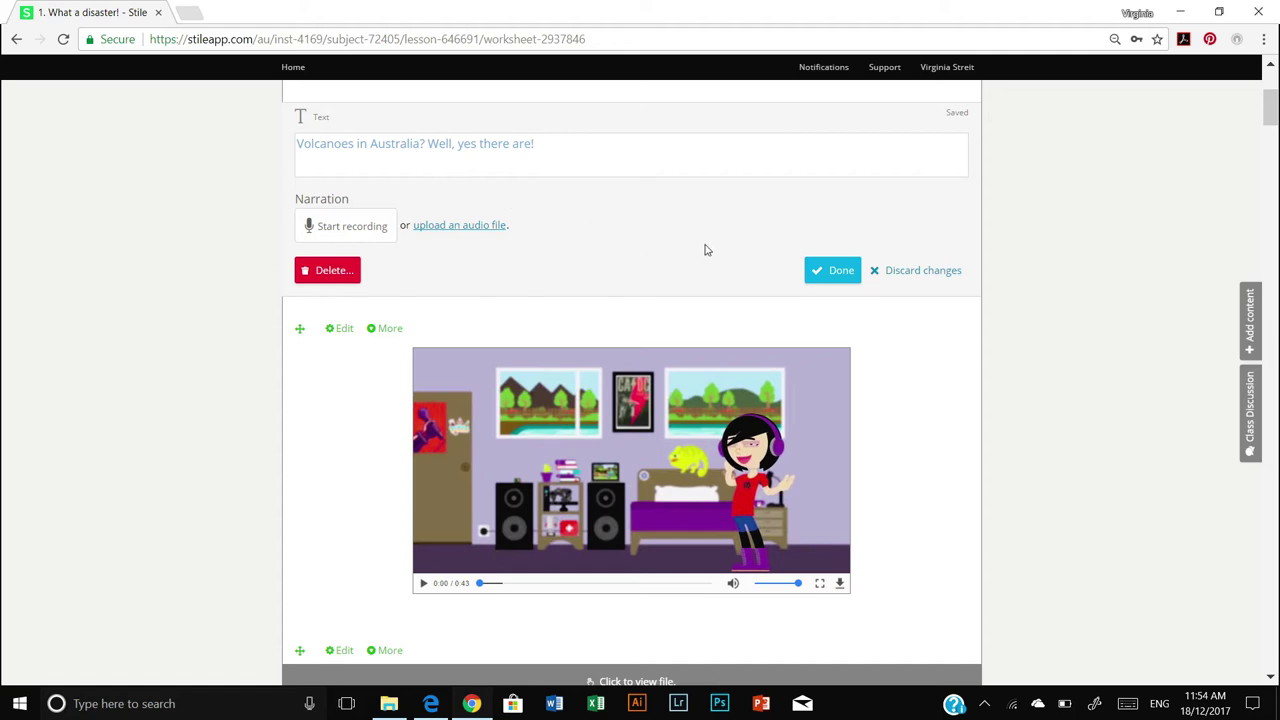
left_click(838, 272)
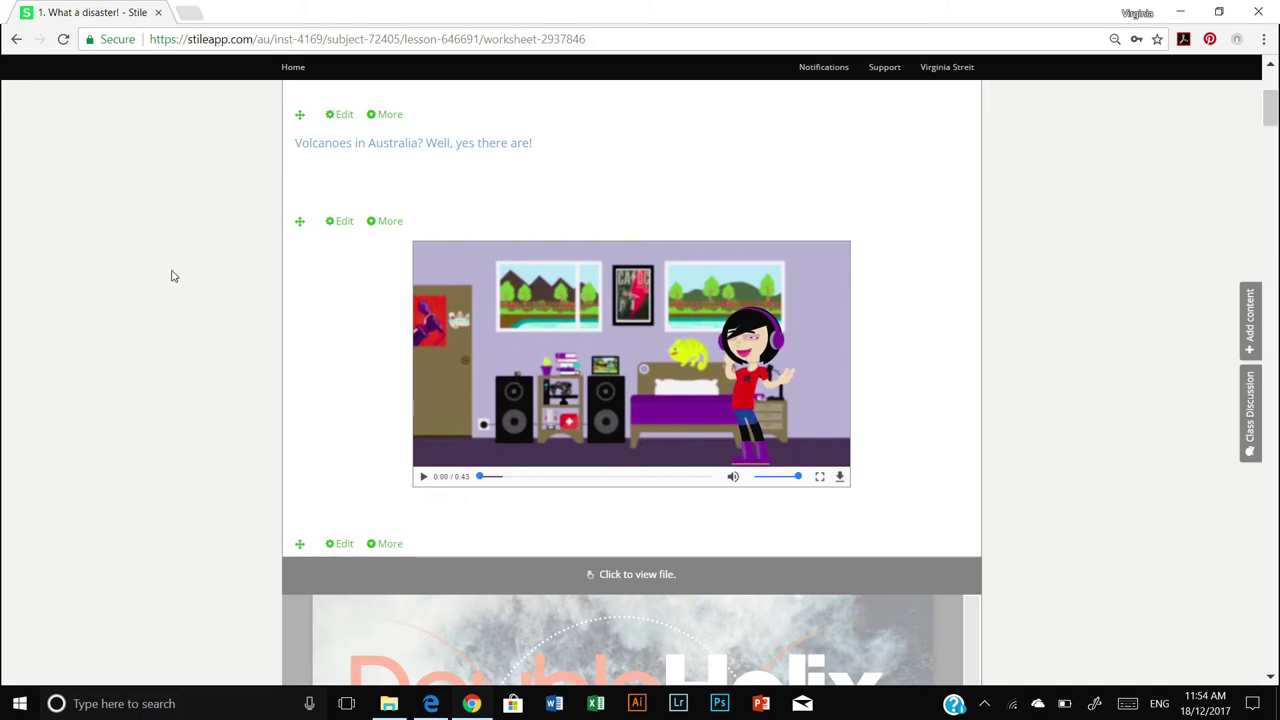
- Try trimming the lesson's video to start at 0:14 and end at 0:40, and discard the changes
left_click(343, 222)
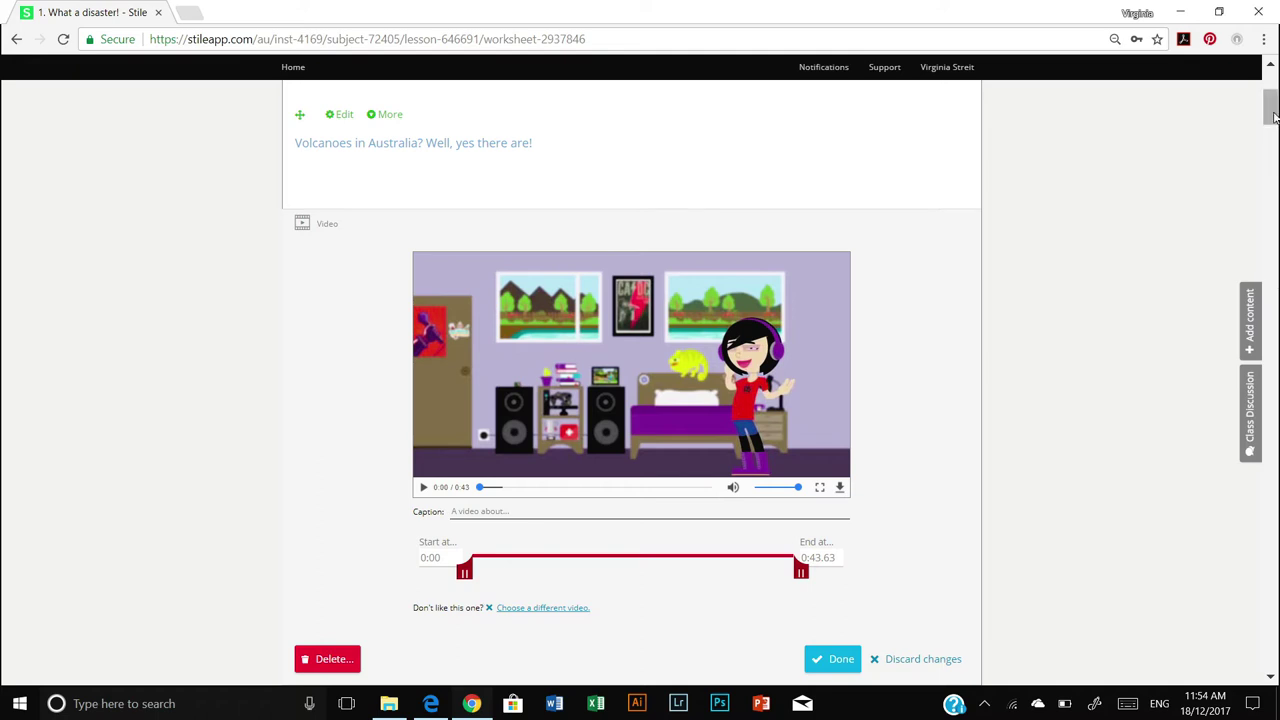
scroll(1272, 115, "down", 1)
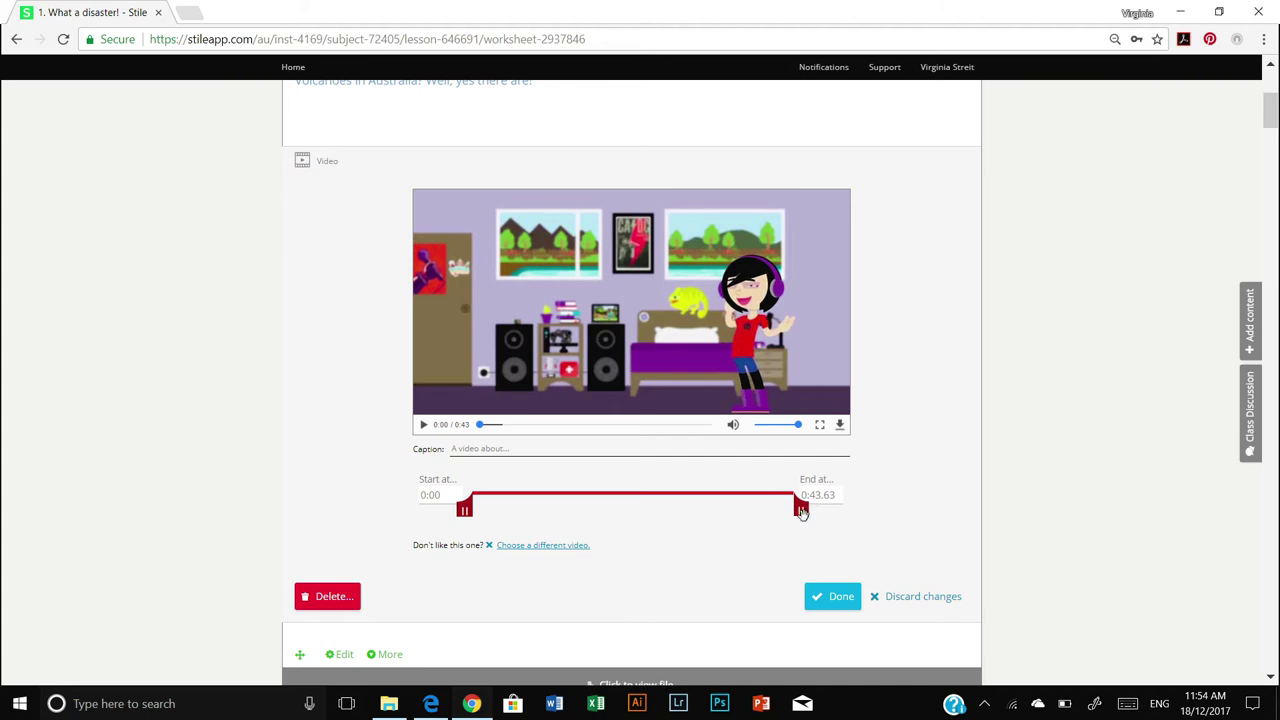
left_click_drag(801, 511, 772, 512)
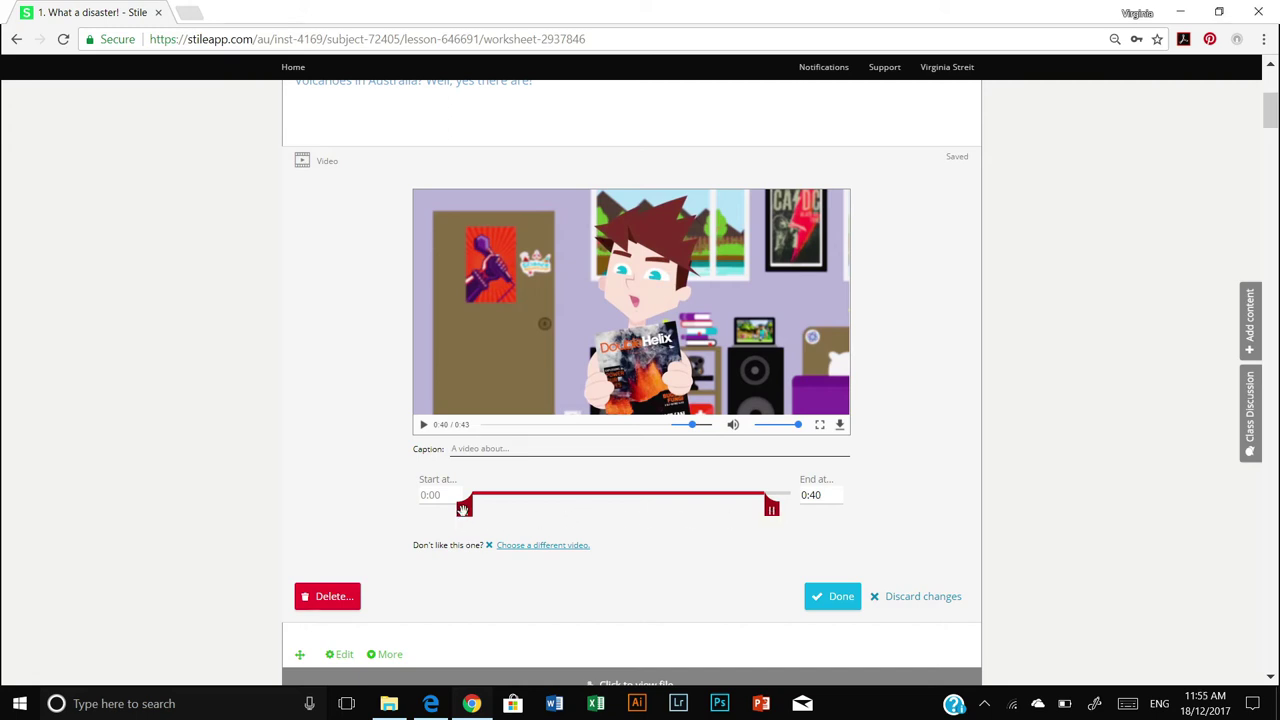
left_click_drag(468, 510, 562, 504)
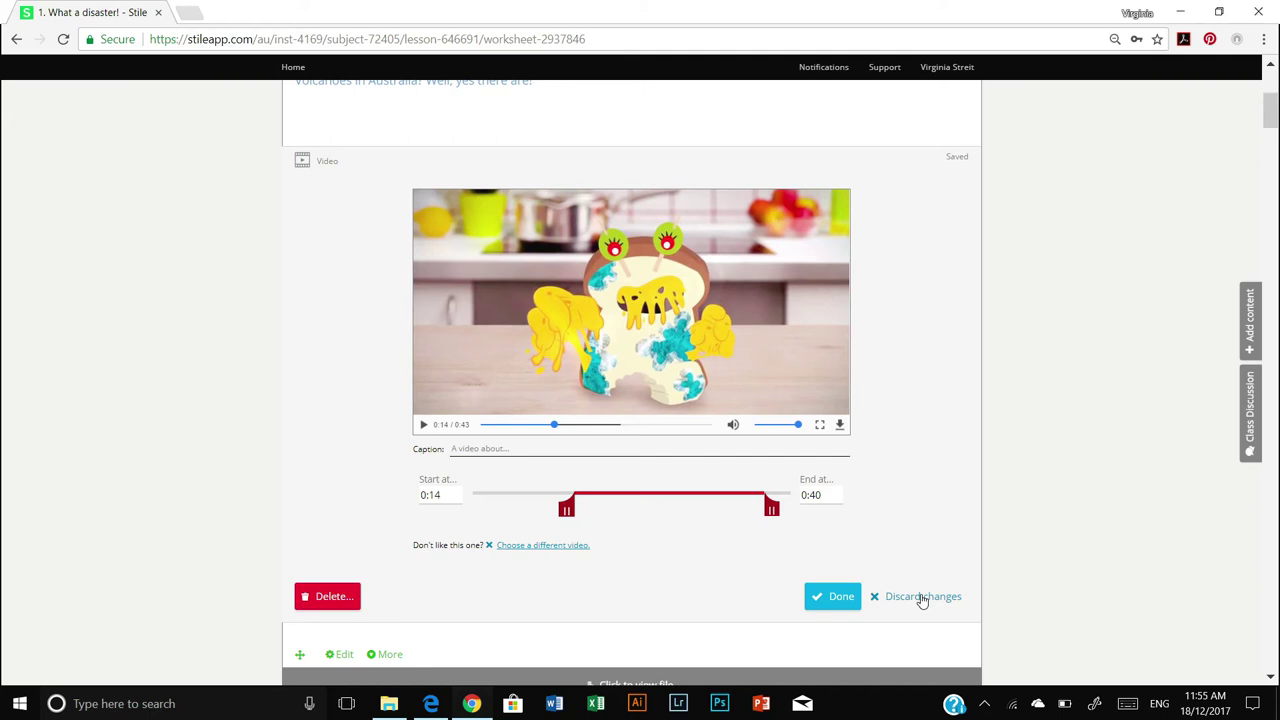
left_click(922, 597)
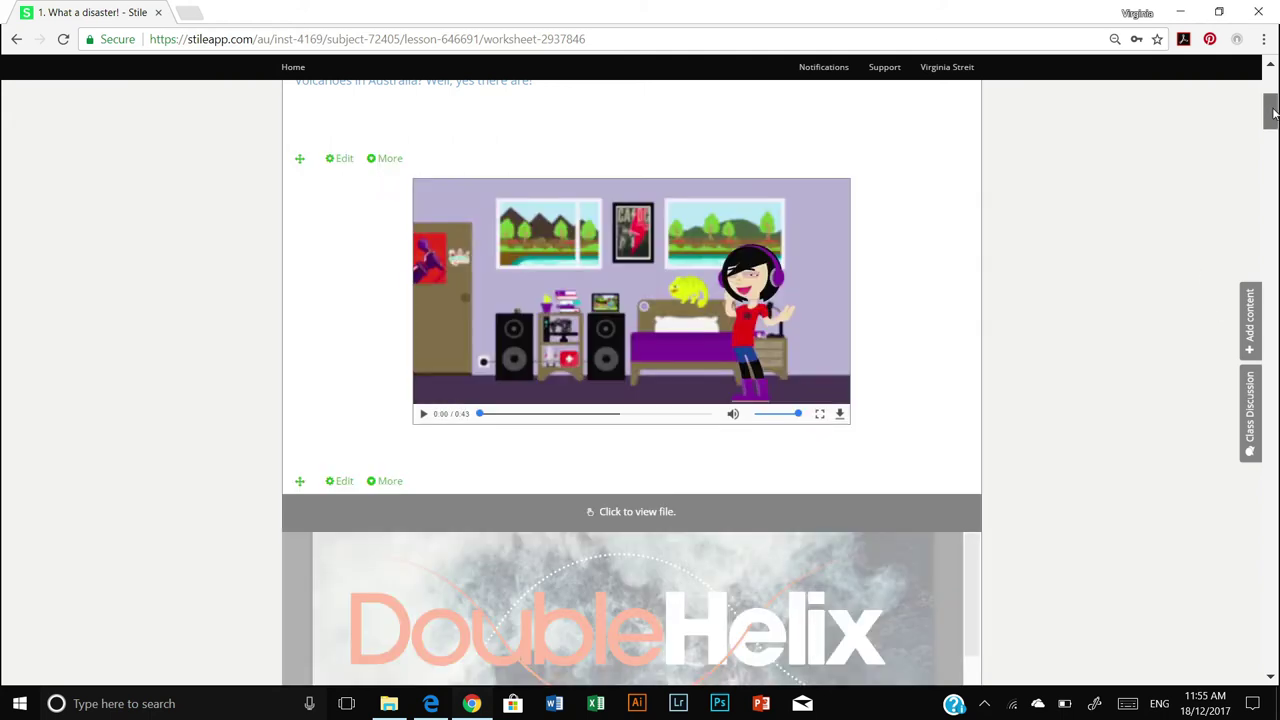
- Try the side by side layout on the audio block below the PDF, and remove that layout again
left_click_drag(1273, 118, 1273, 150)
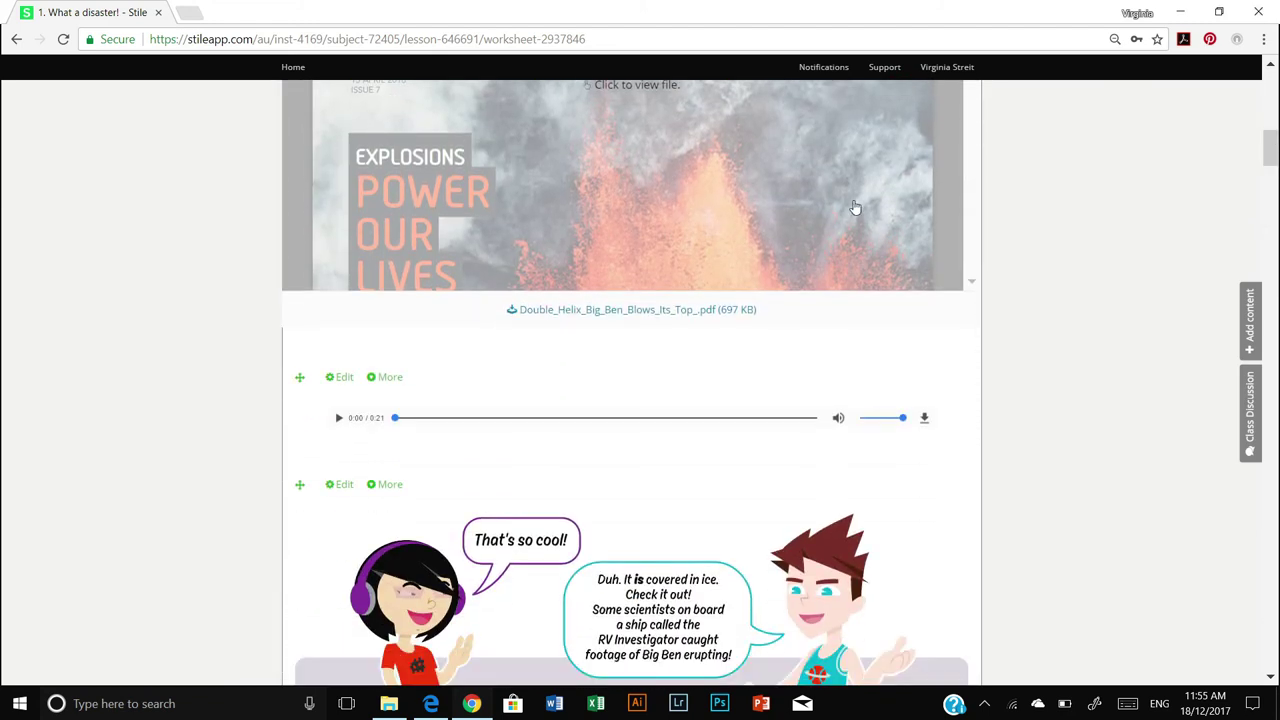
left_click(387, 377)
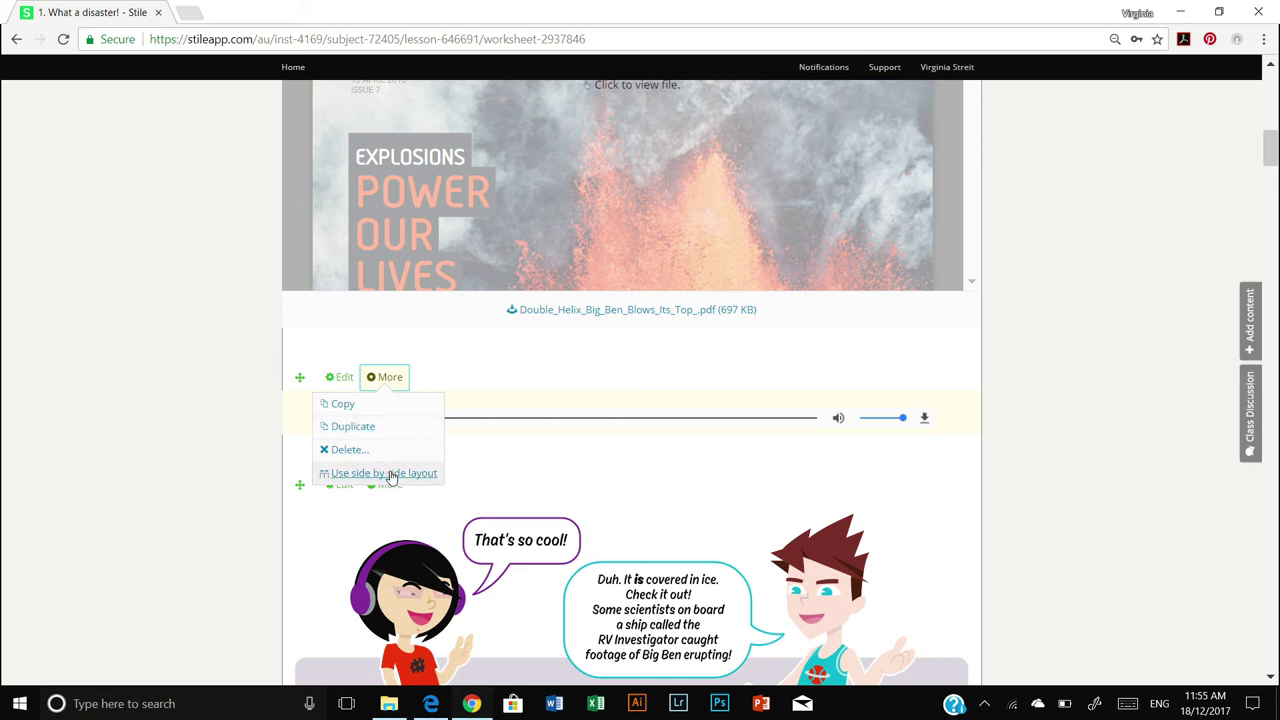
left_click(391, 477)
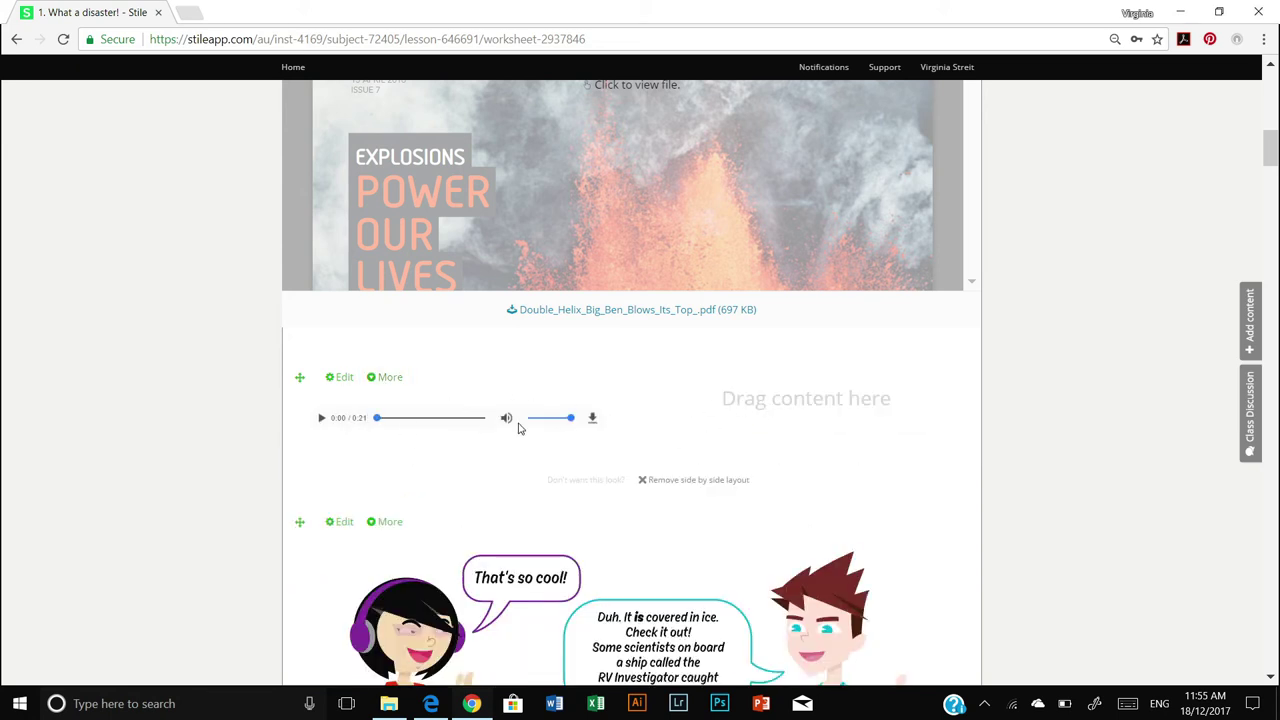
left_click(712, 482)
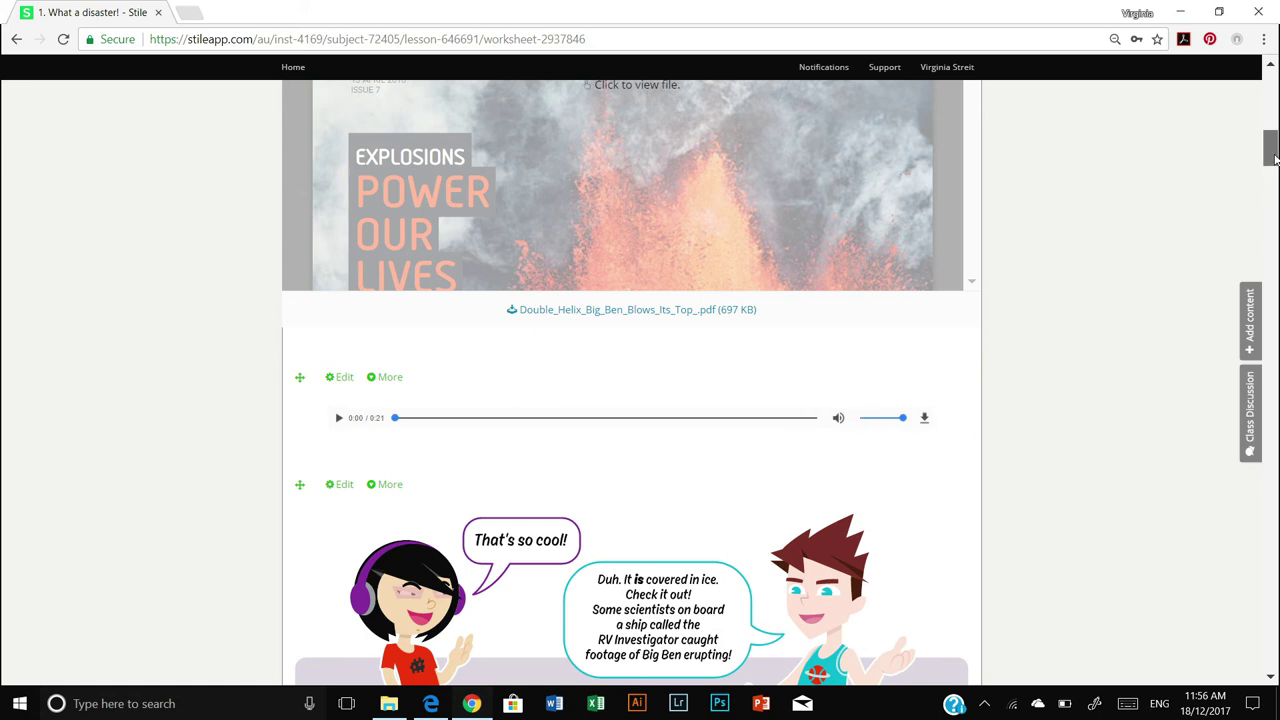
- Try the lesson's Not assessed mode, switch back to Assessed and save the assessment mode
left_click_drag(1273, 155, 1273, 97)
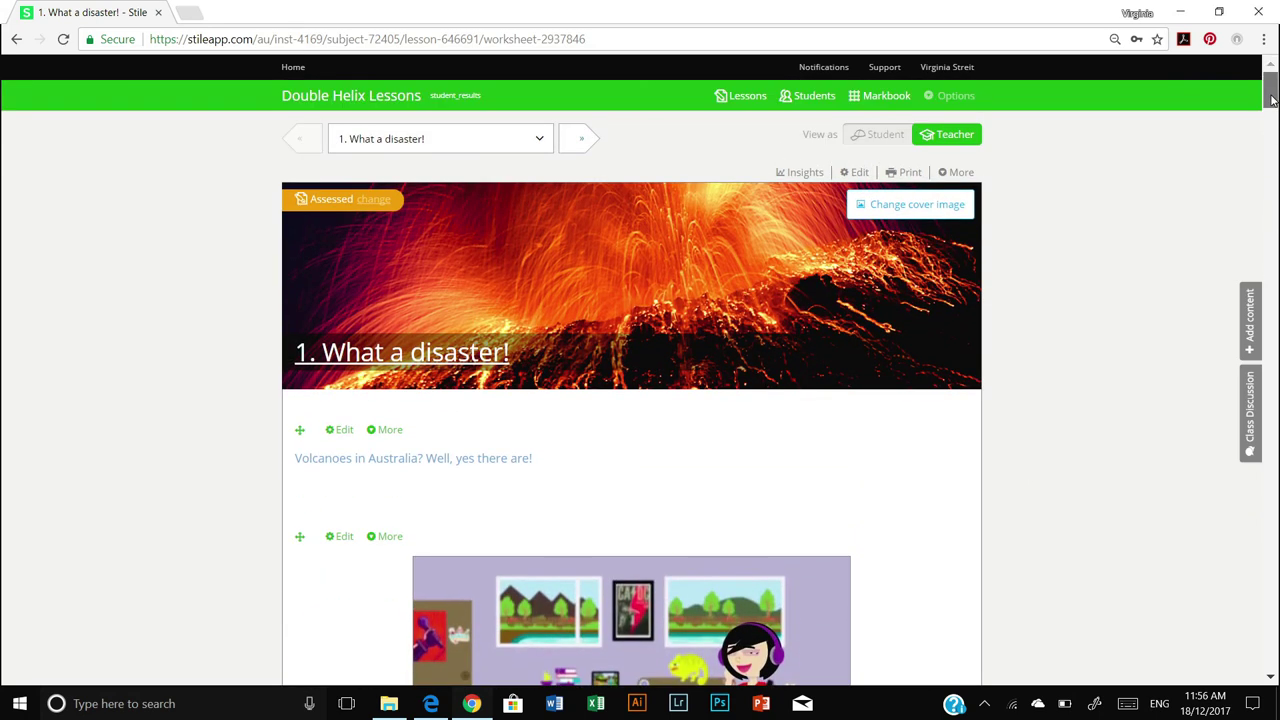
left_click(374, 201)
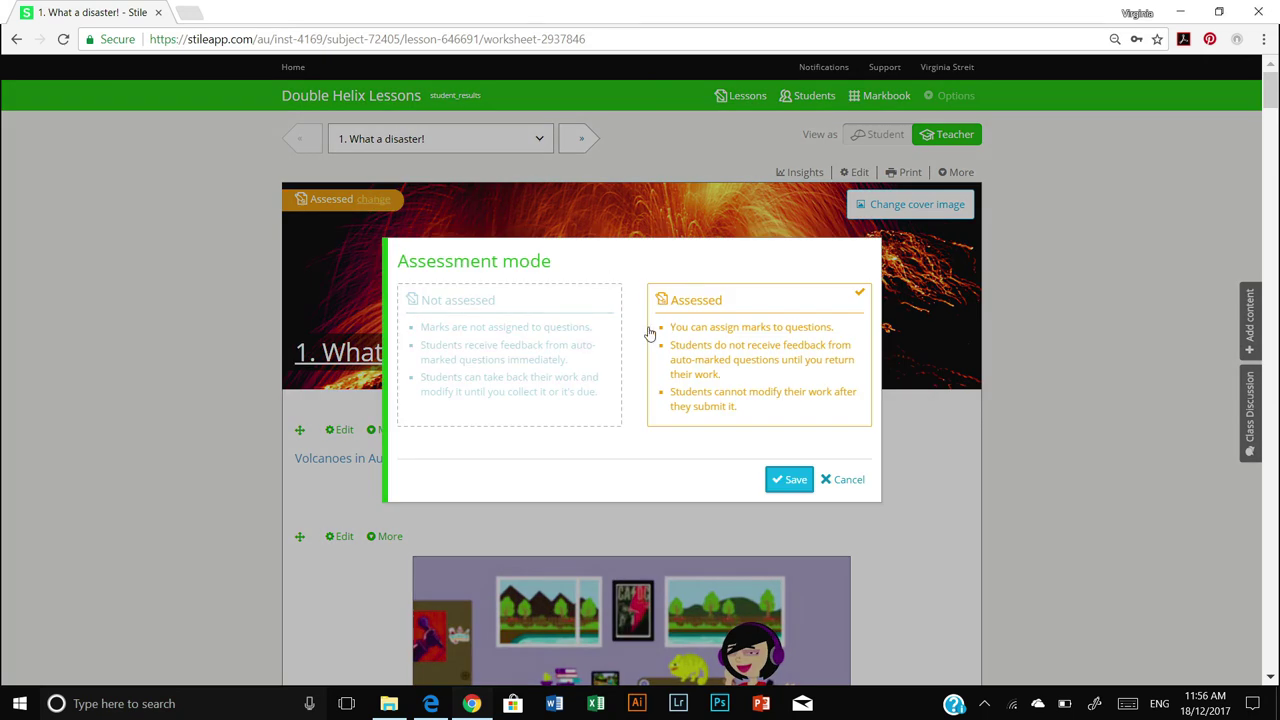
left_click(504, 307)
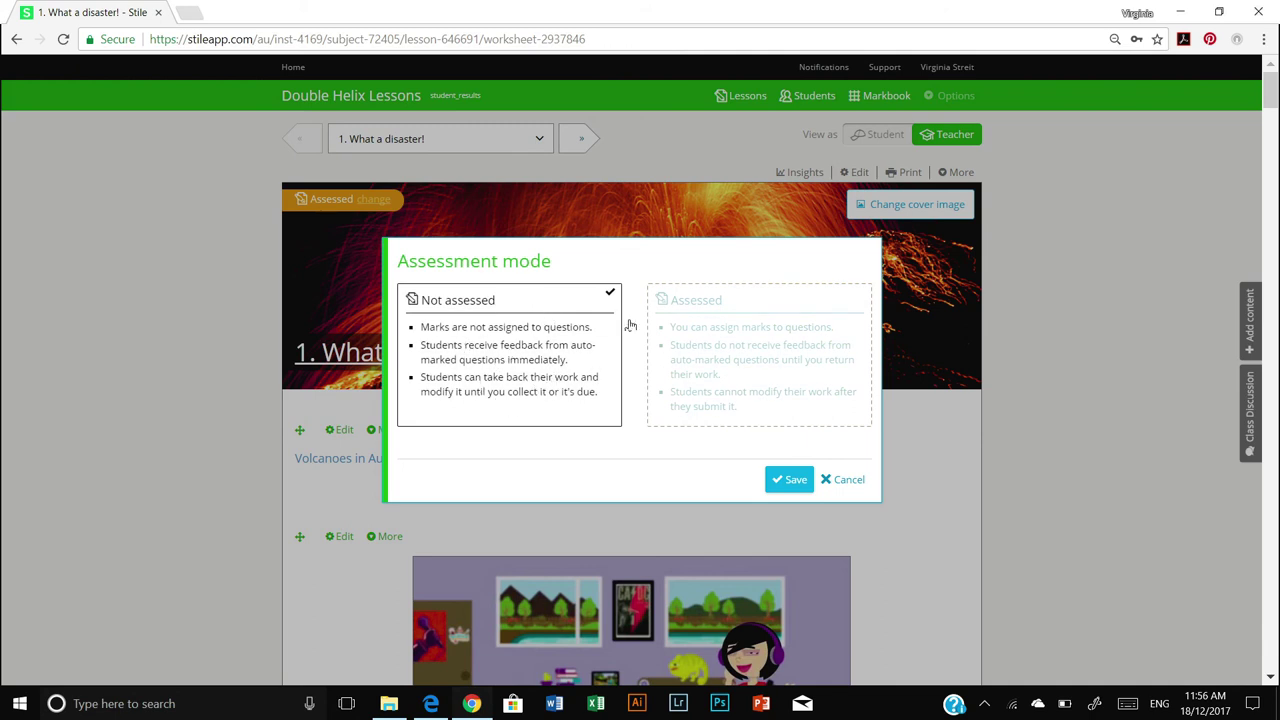
left_click(726, 301)
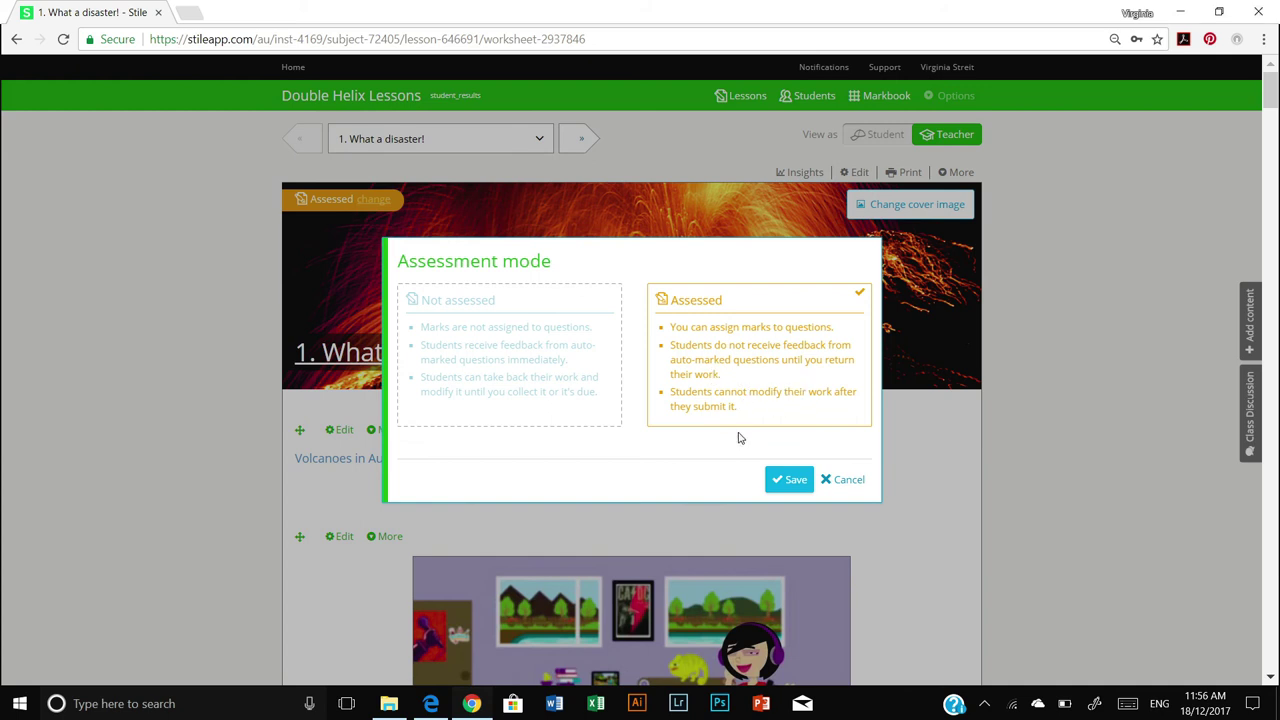
left_click(791, 481)
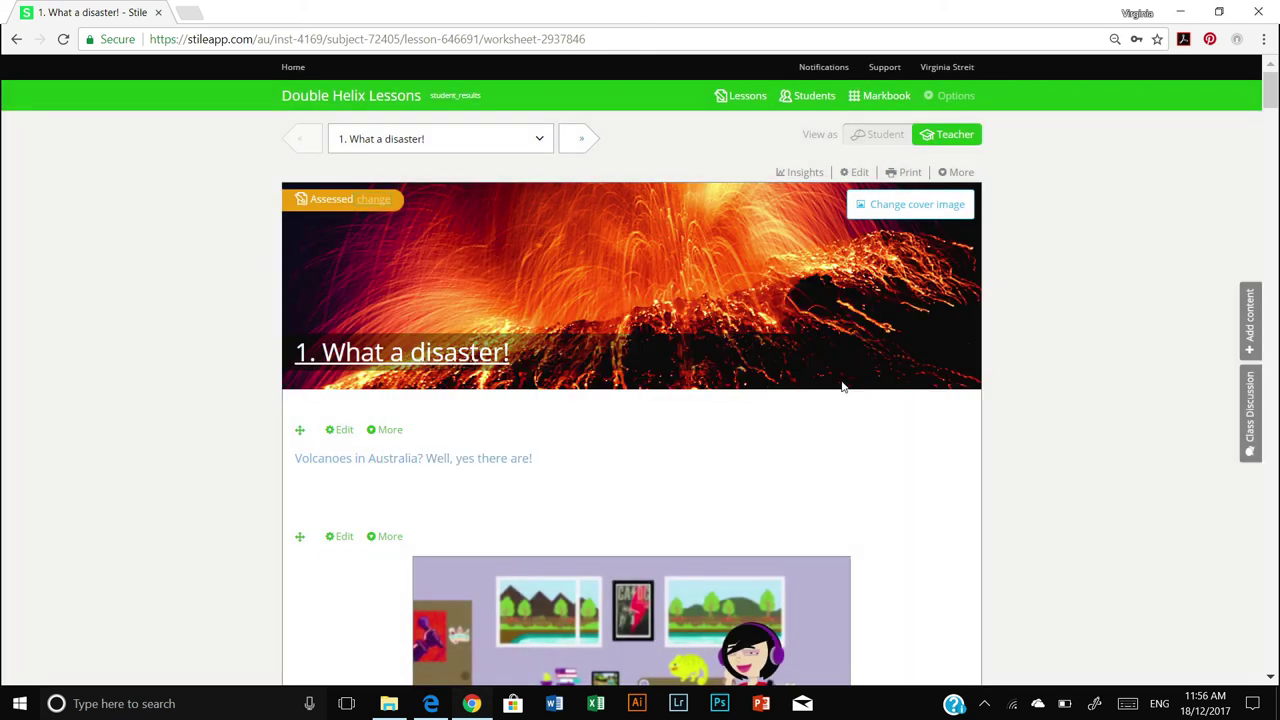
- Set the lesson's due date to 24 Dec 2017, switch to separate due dates for each class, and save
left_click(857, 174)
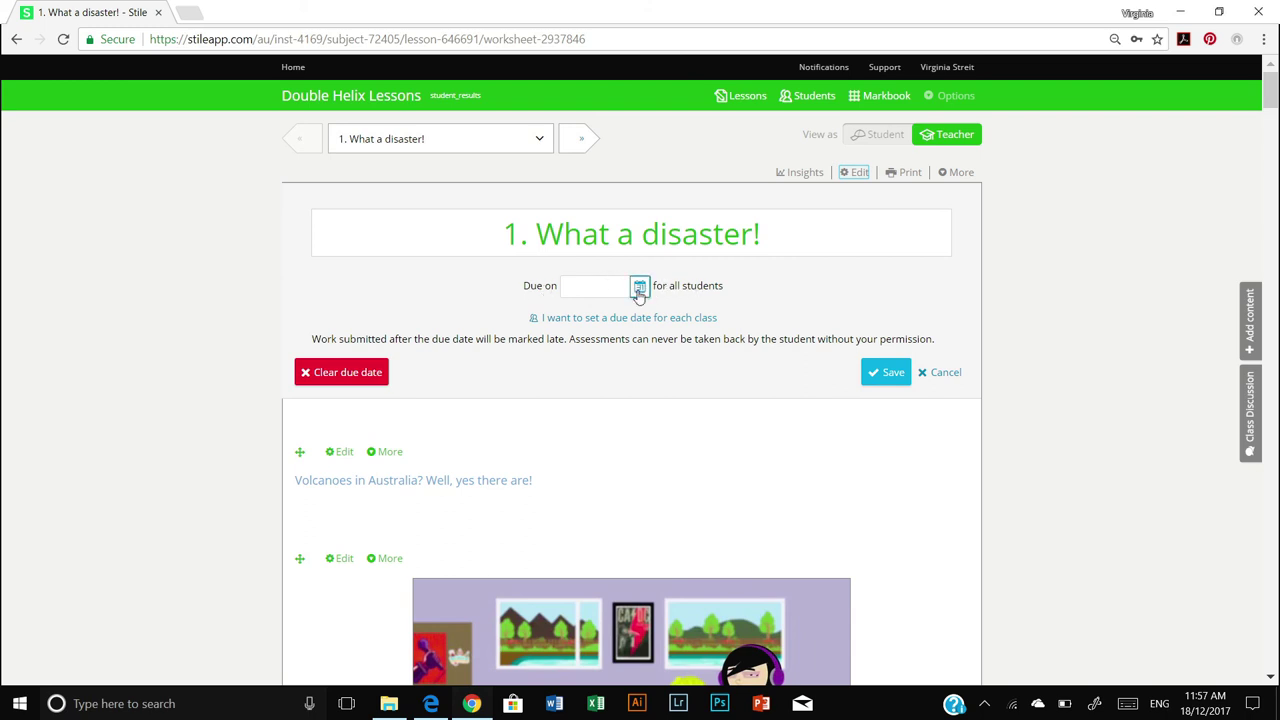
left_click(639, 289)
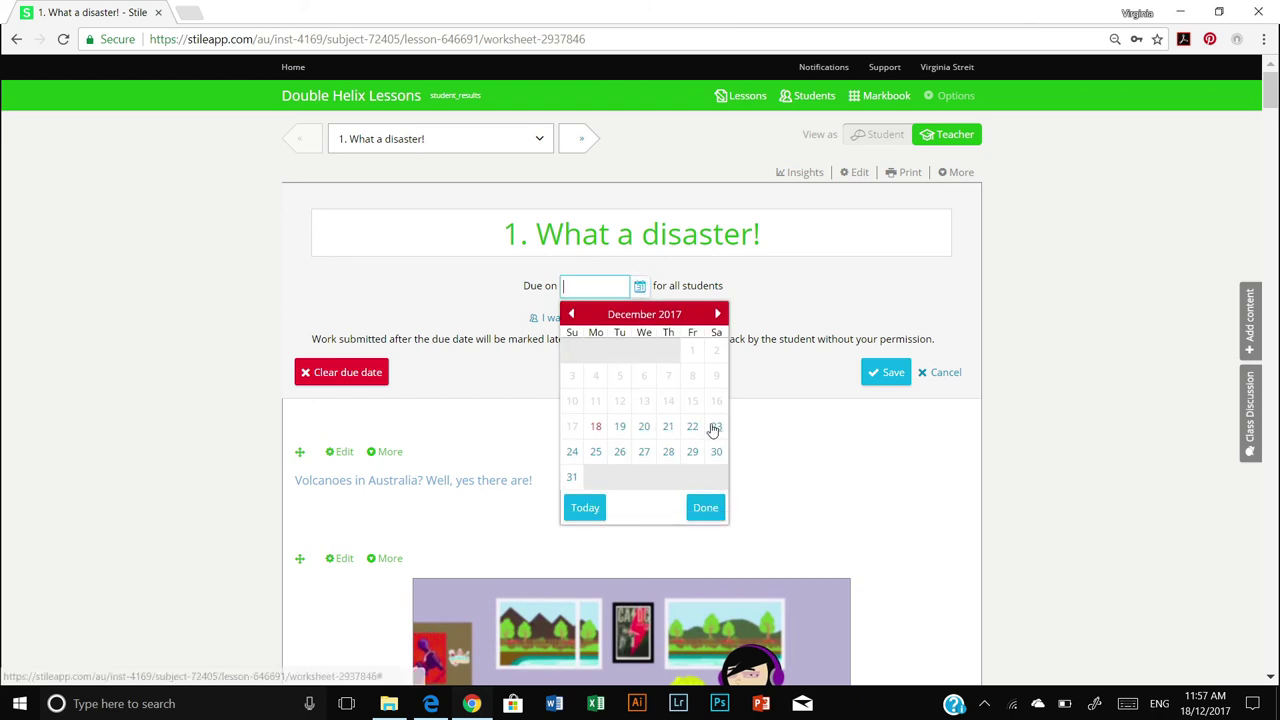
left_click(572, 452)
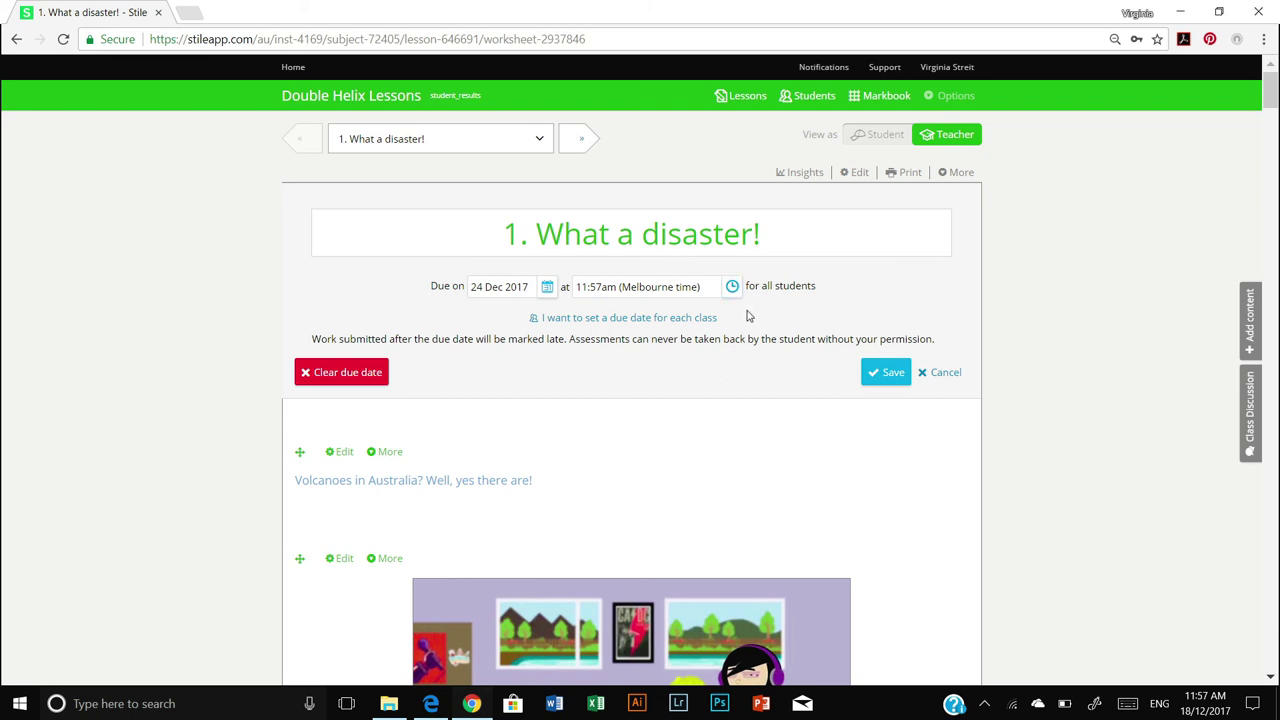
left_click(663, 318)
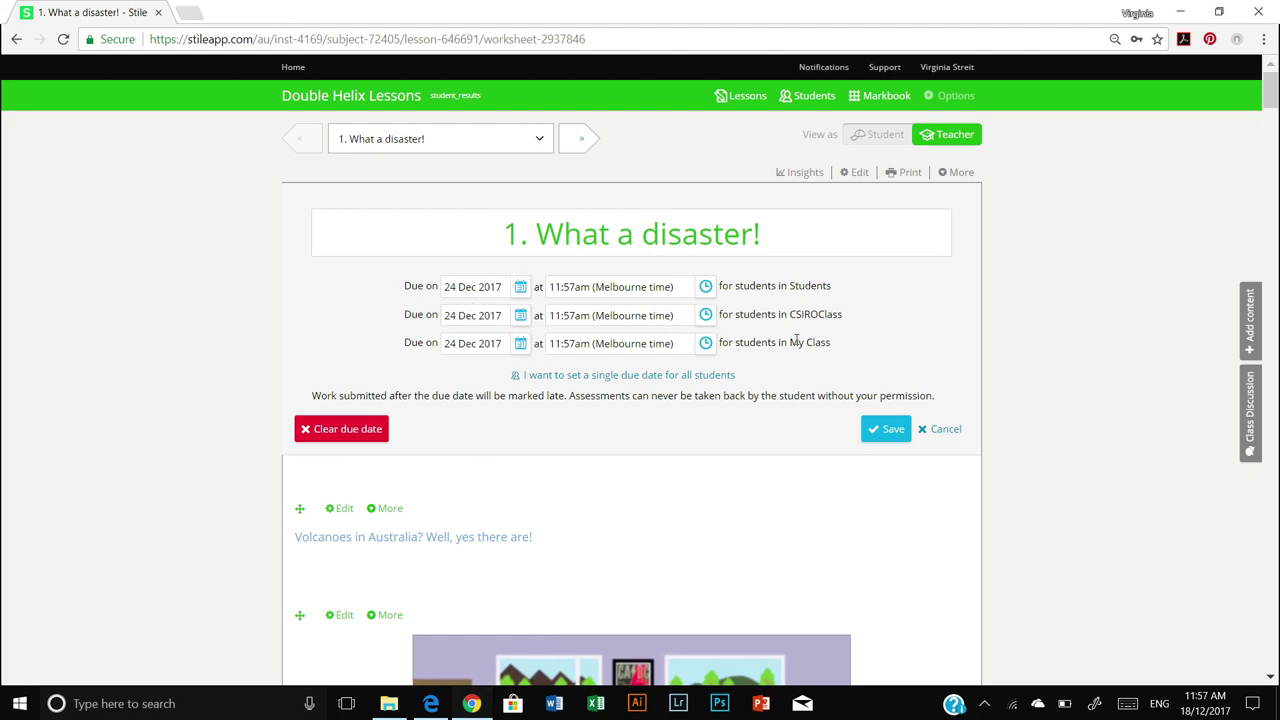
left_click(873, 430)
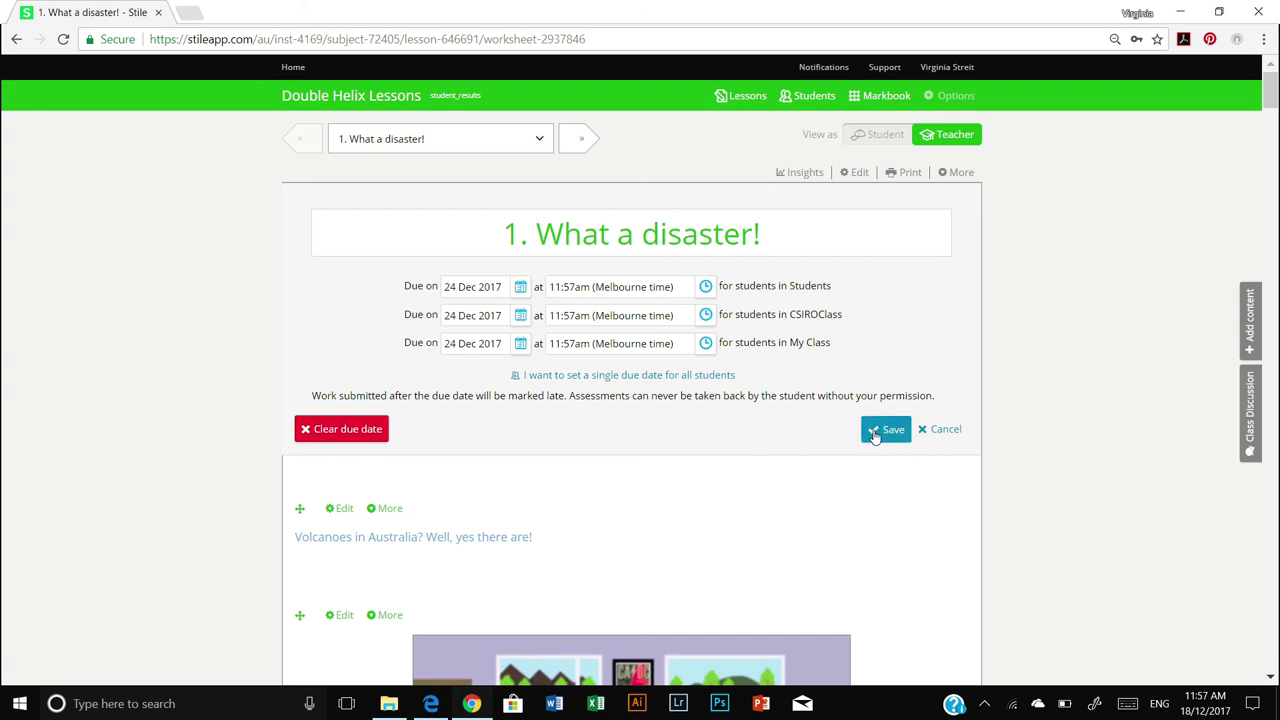